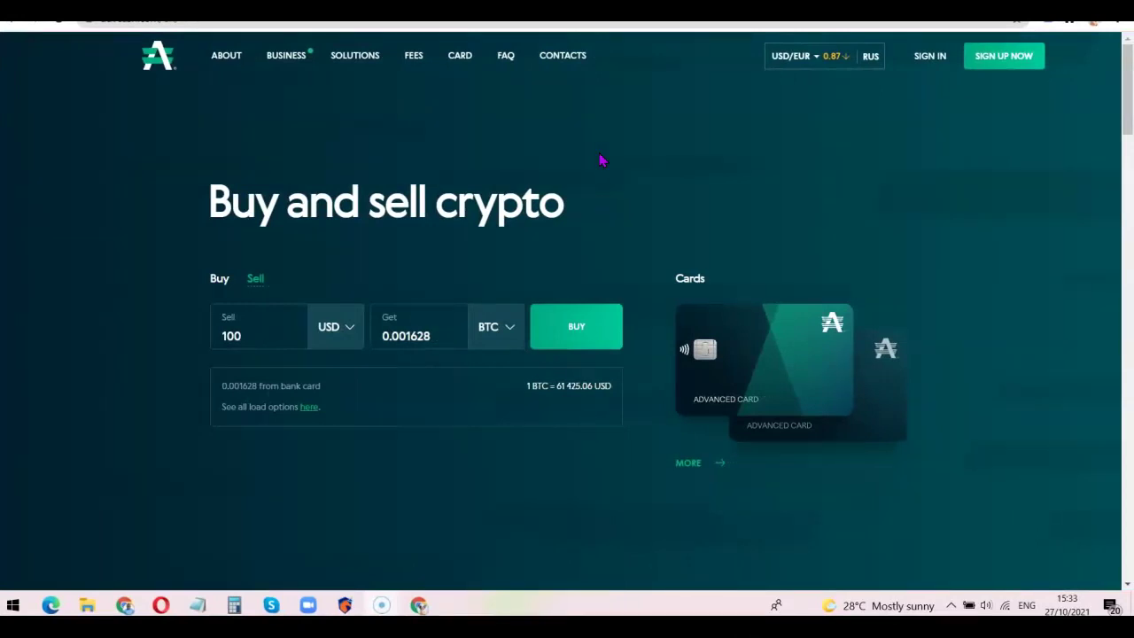
- Start a new Advcash sign-up and enter the first name, last name and e-mail address
click(653, 139)
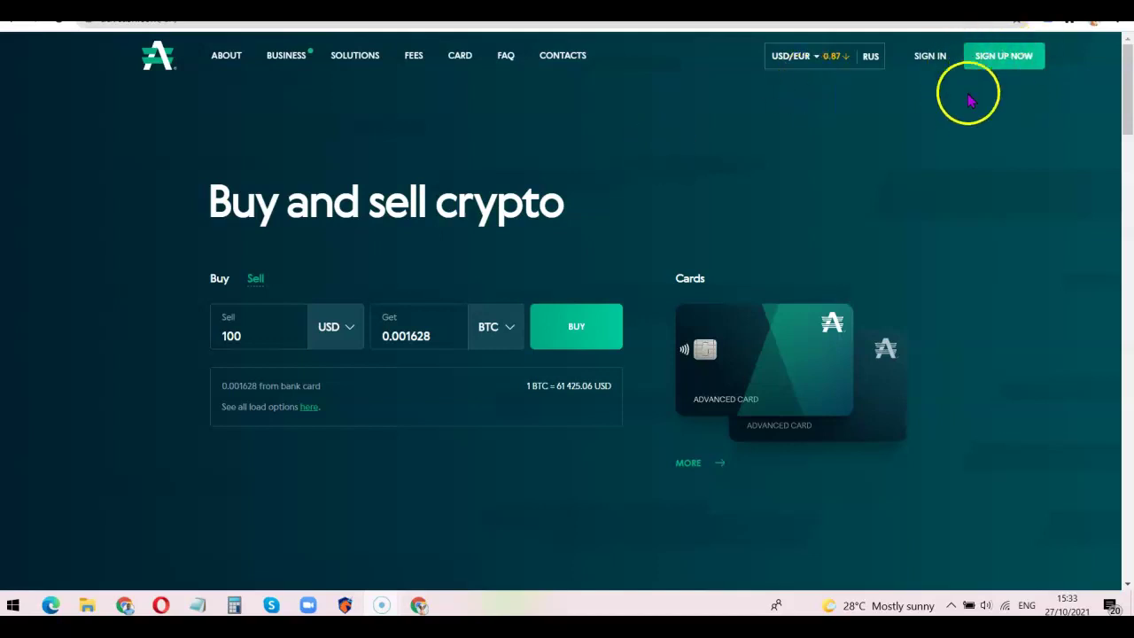
click(1005, 66)
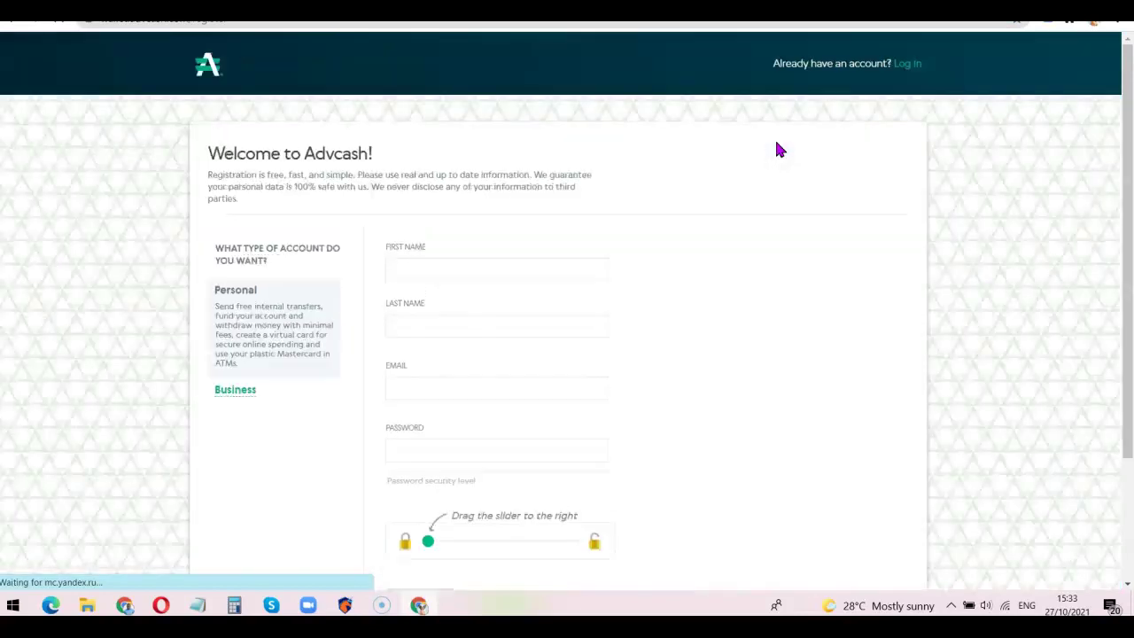
click(502, 271)
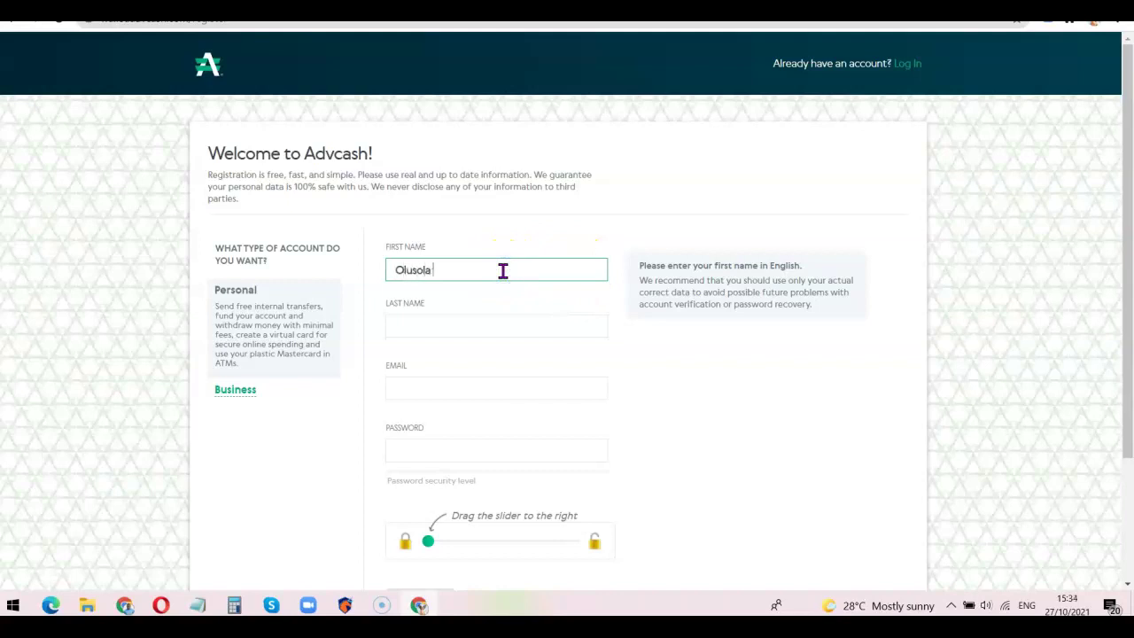
click(470, 324)
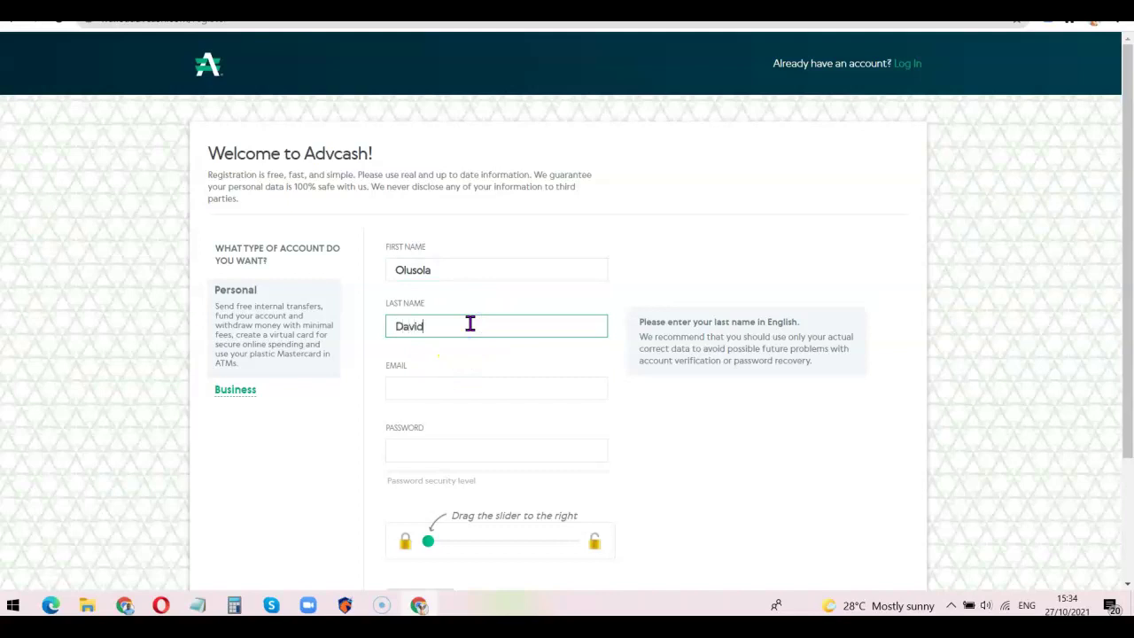
click(438, 385)
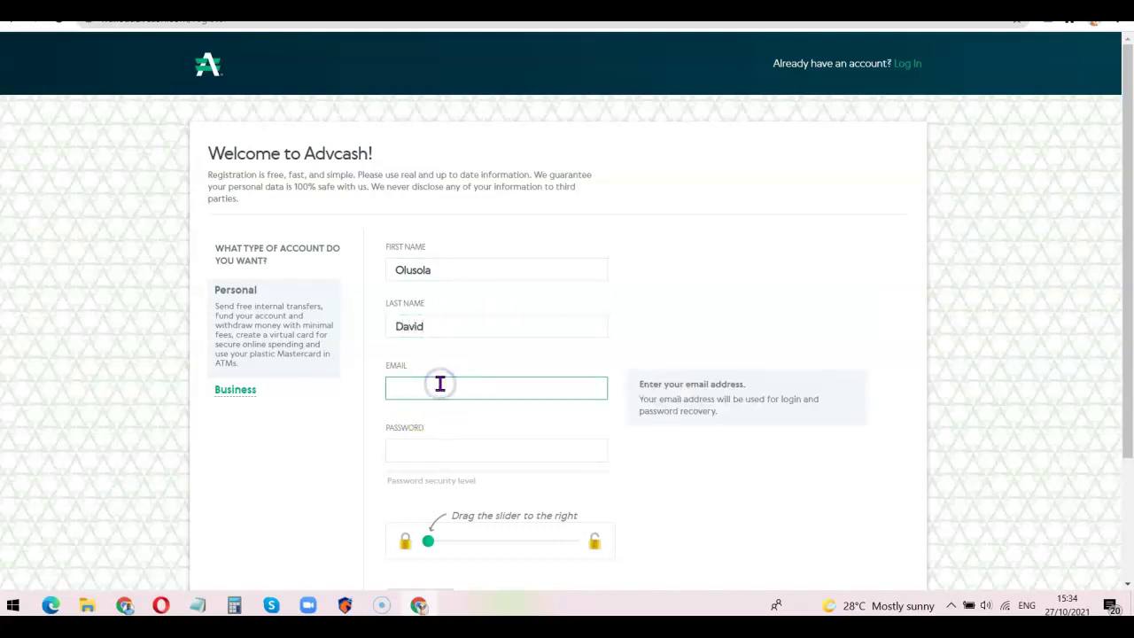
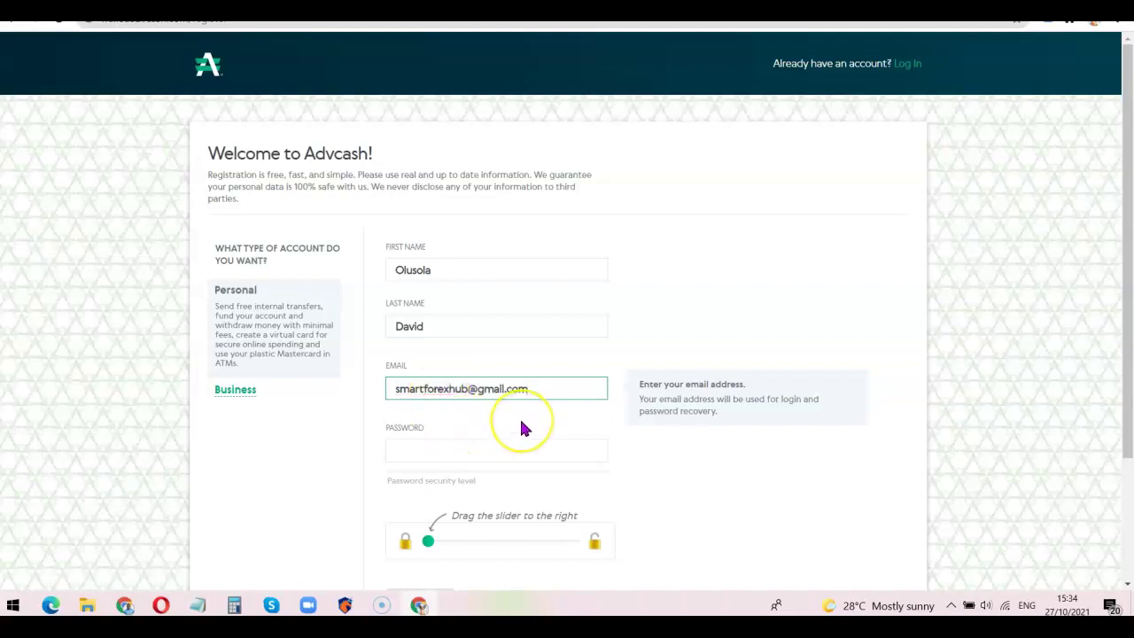
- Set a Safe-rated account password, pass the slider check, and submit the registration
click(505, 447)
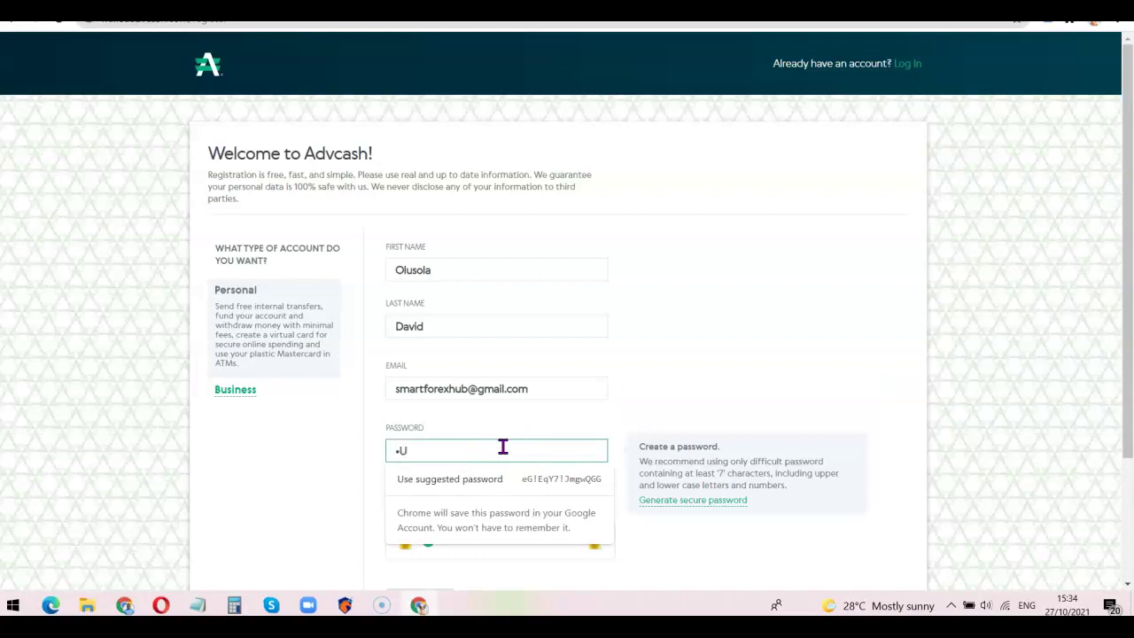
text(**************)
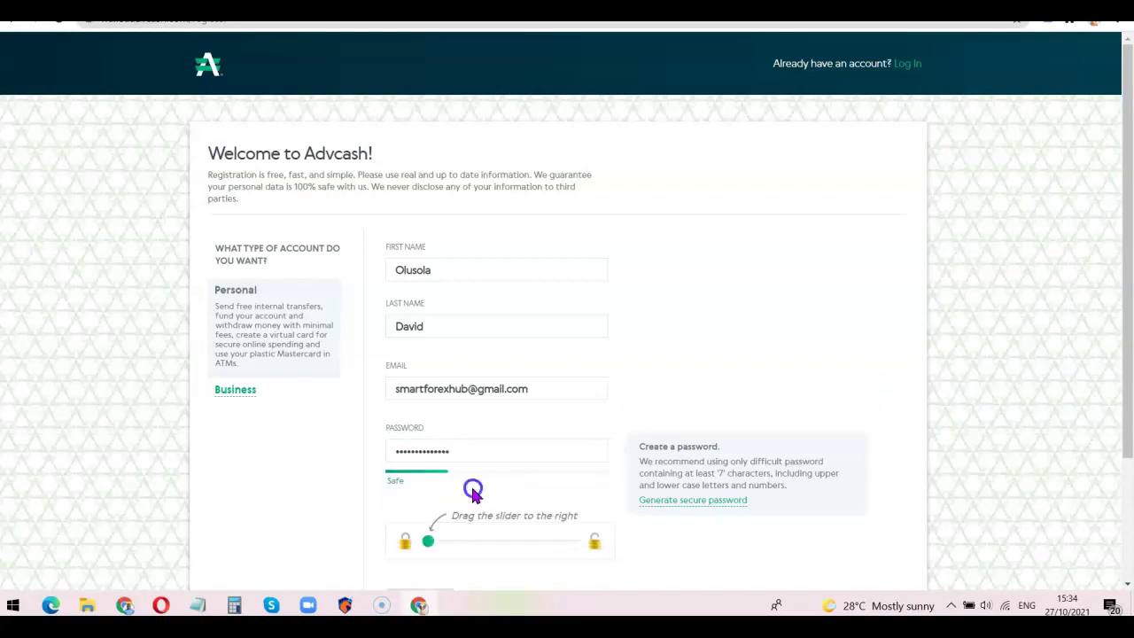
scroll(471, 488, down, 2)
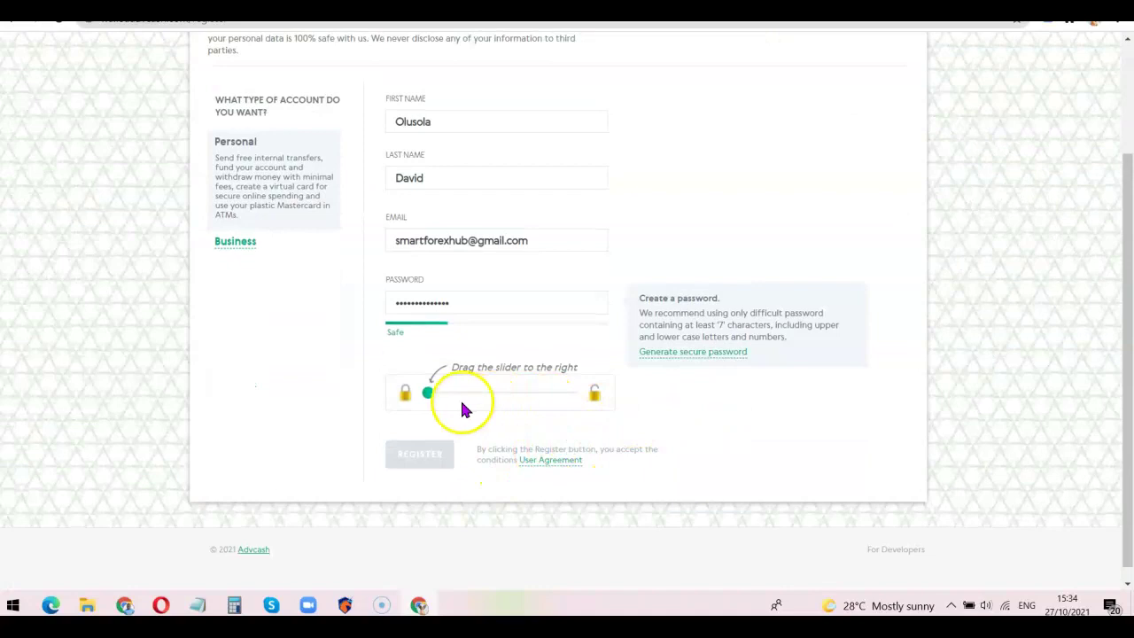
drag(426, 396, 593, 402)
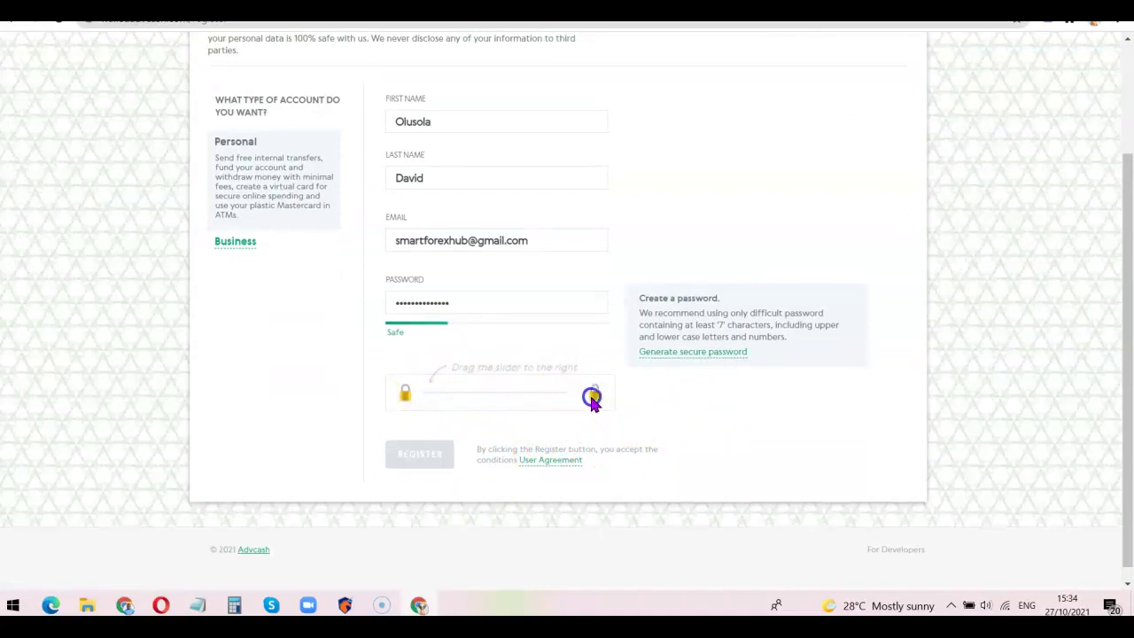
scroll(493, 349, up, 1)
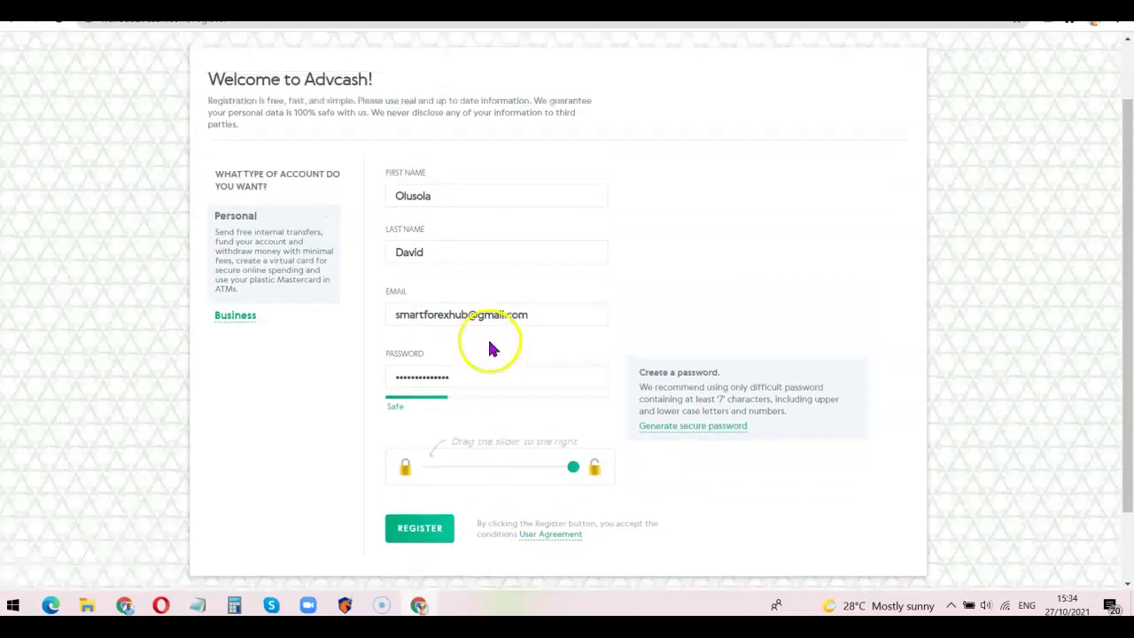
scroll(638, 452, down, 1)
scroll(413, 458, up, 1)
scroll(430, 456, down, 1)
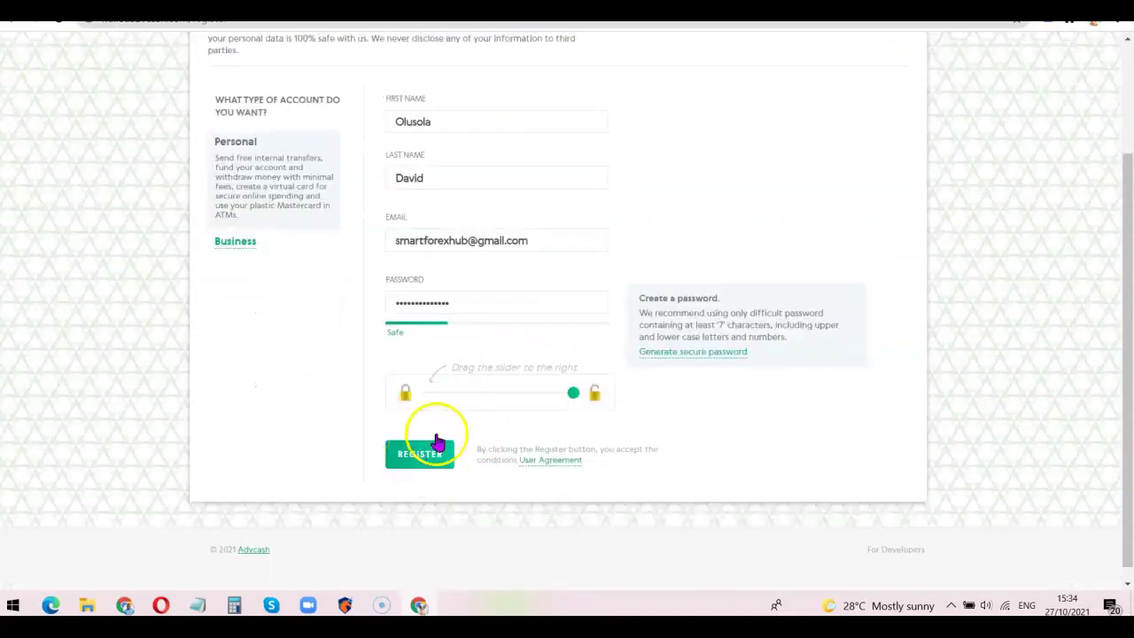
click(434, 453)
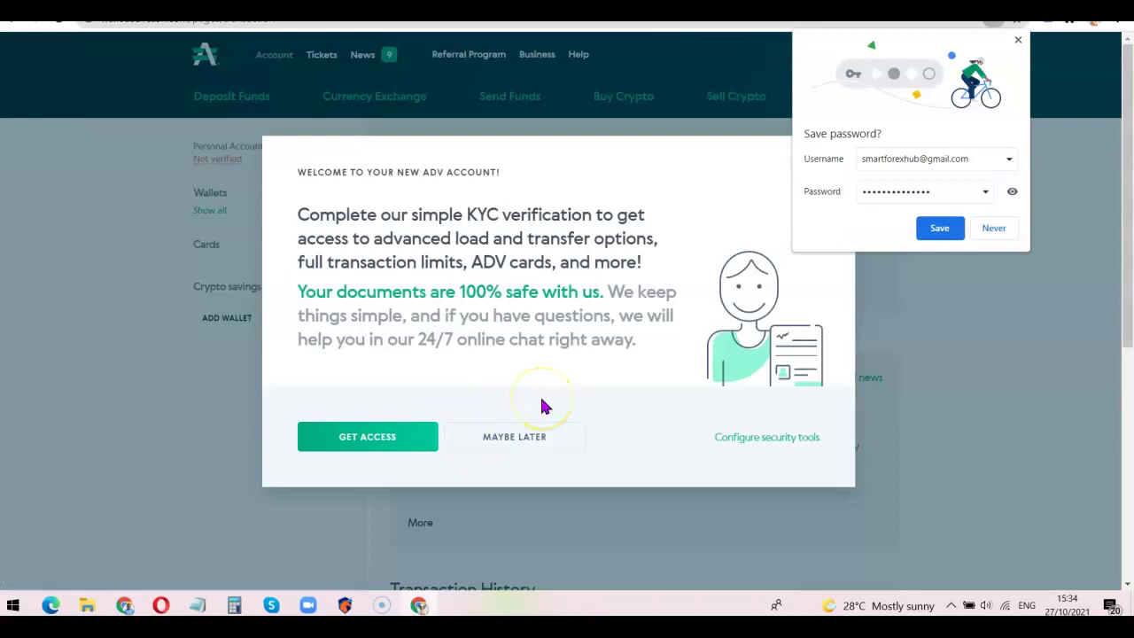
- Decline Chrome's password saving and start KYC verification from the welcome dialog
click(992, 232)
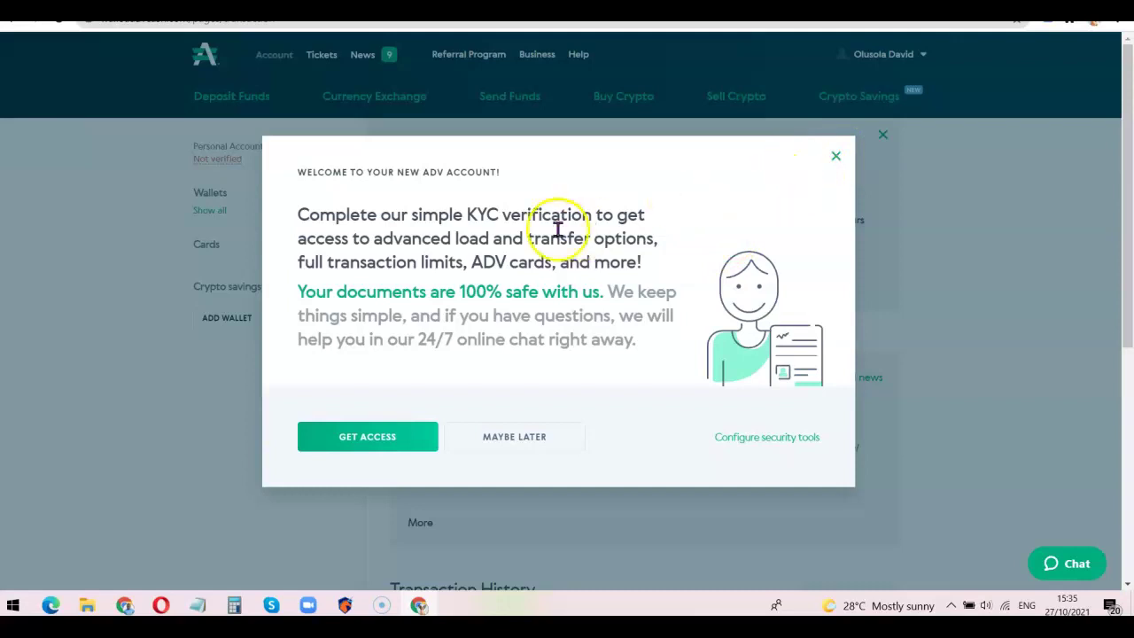
click(376, 448)
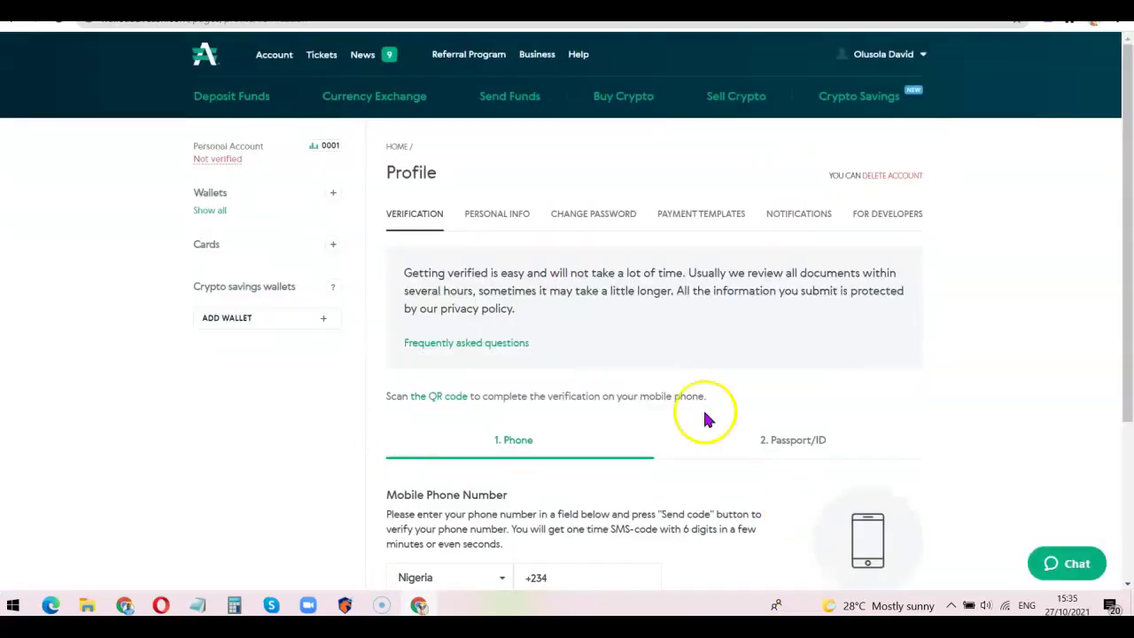
scroll(656, 301, down, 2)
scroll(665, 266, up, 2)
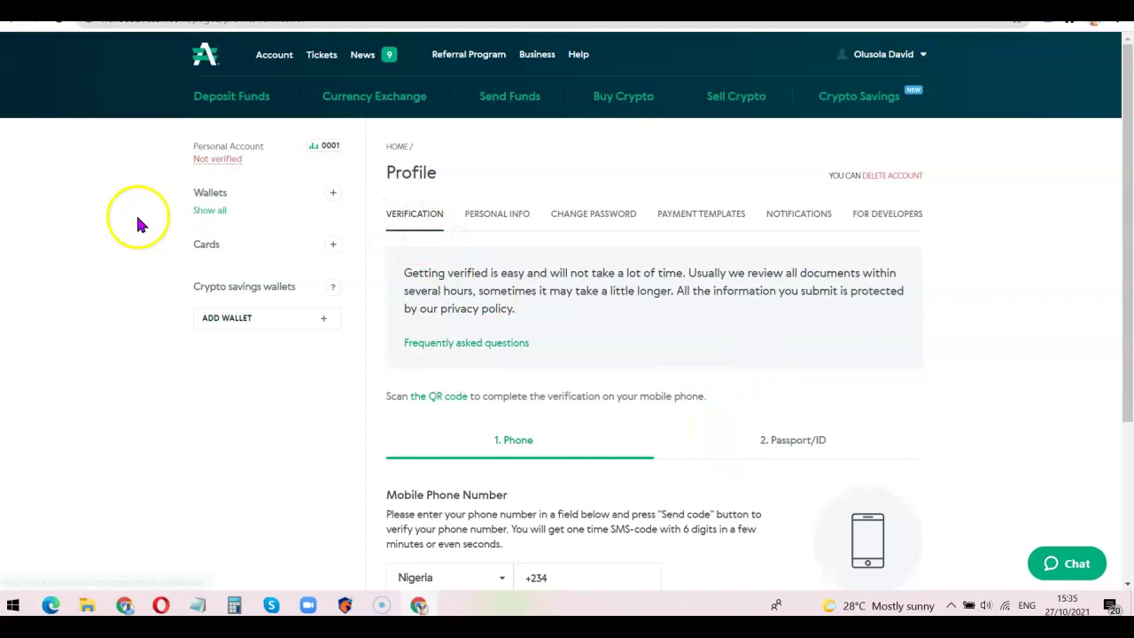
click(214, 163)
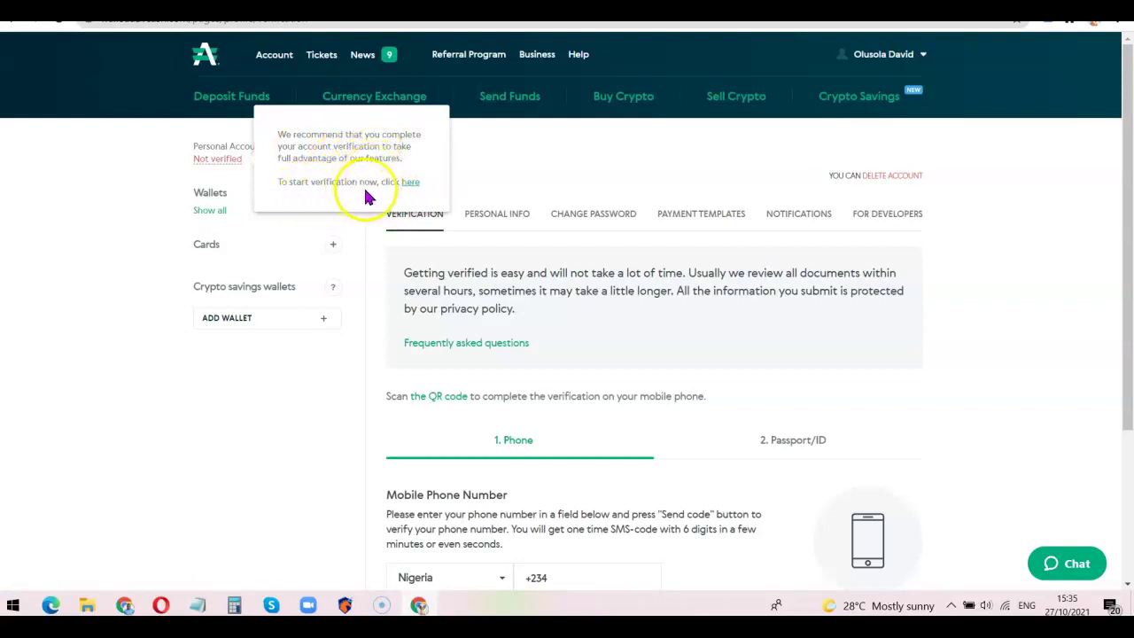
click(406, 183)
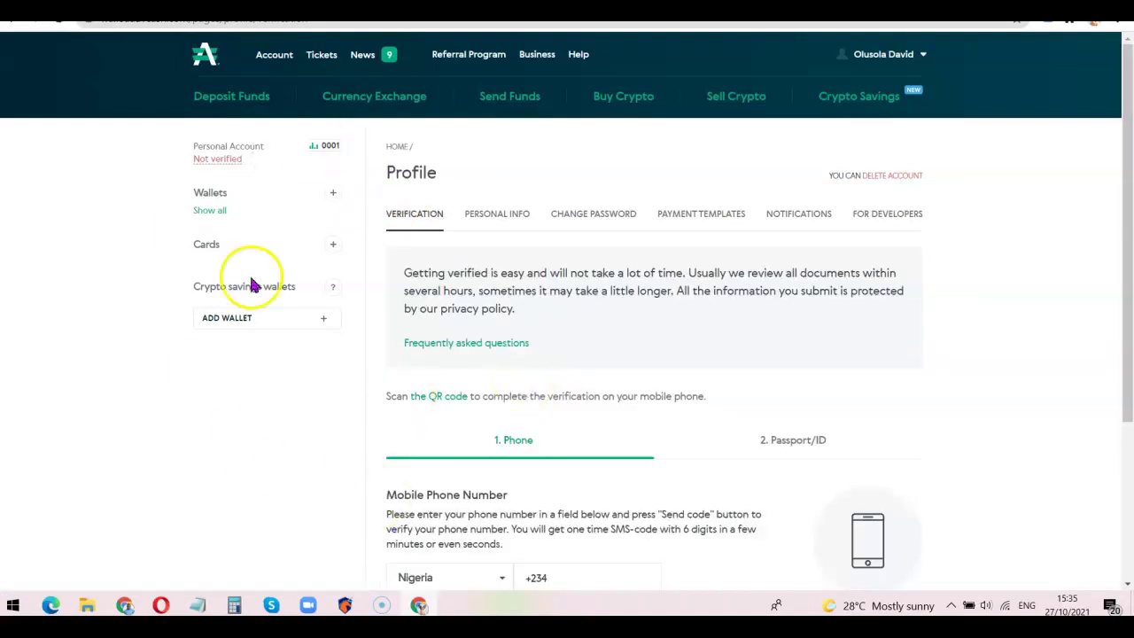
scroll(753, 254, down, 3)
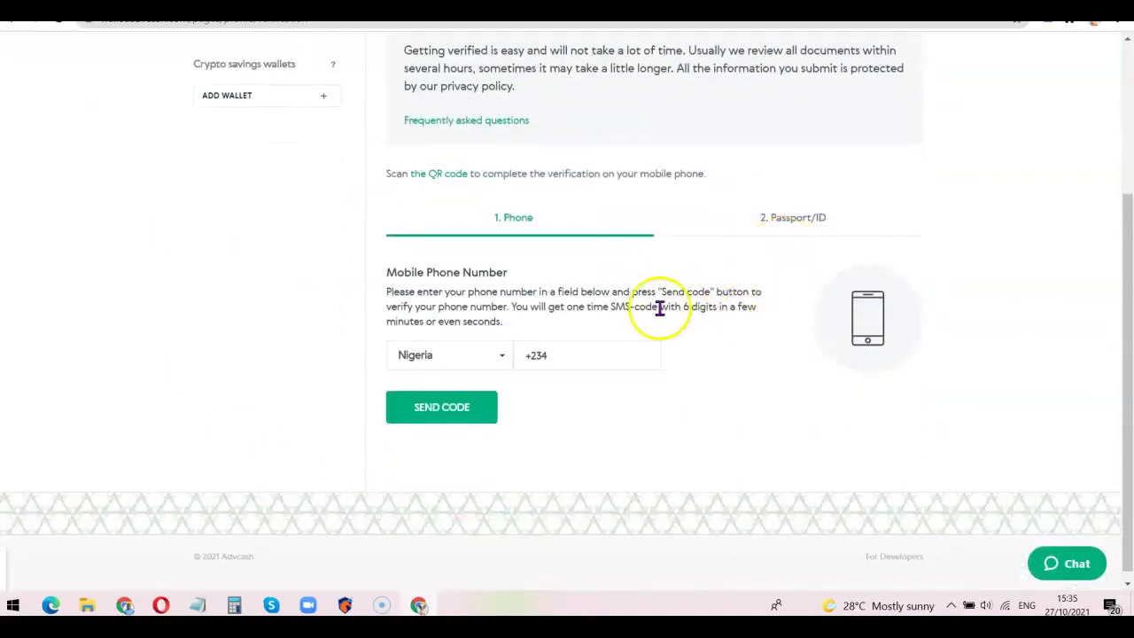
- Enter the mobile number after +234, correcting mistyped digits, and request the SMS code
click(602, 355)
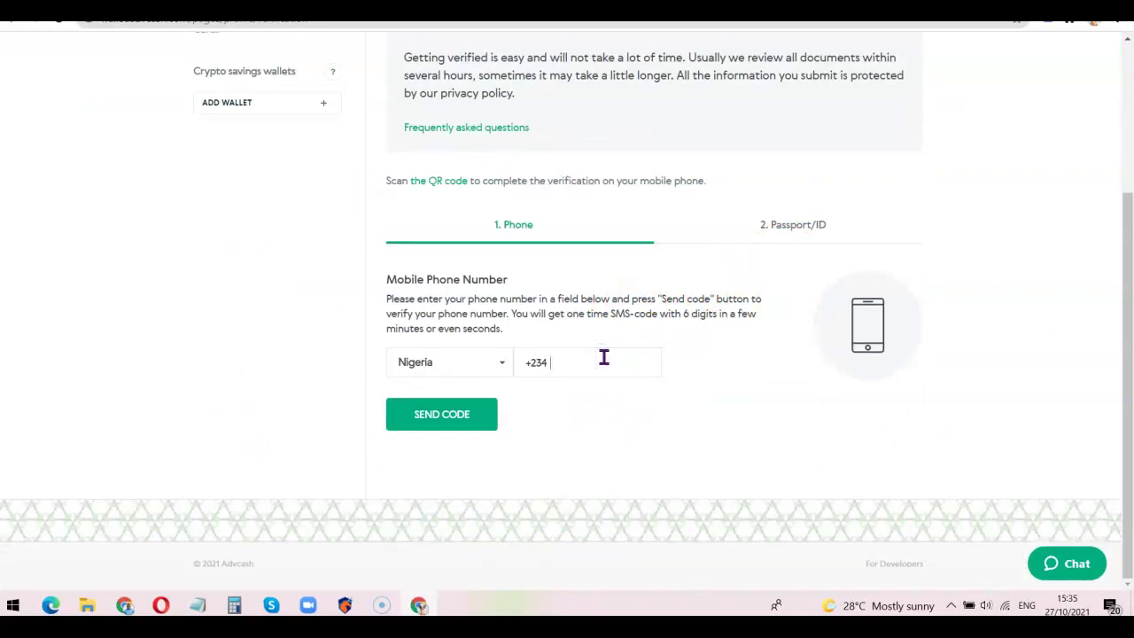
double_click(616, 368)
key(BackSpace)
click(600, 390)
click(436, 410)
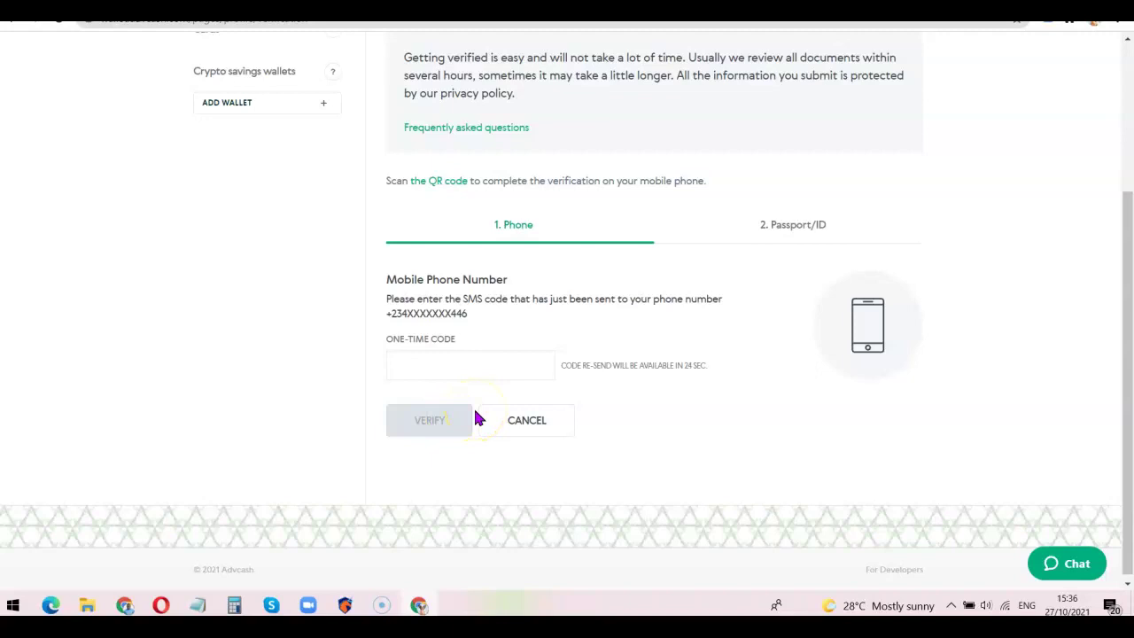
- Enter the SMS one-time code and submit it to verify the phone
click(471, 361)
click(456, 374)
click(464, 368)
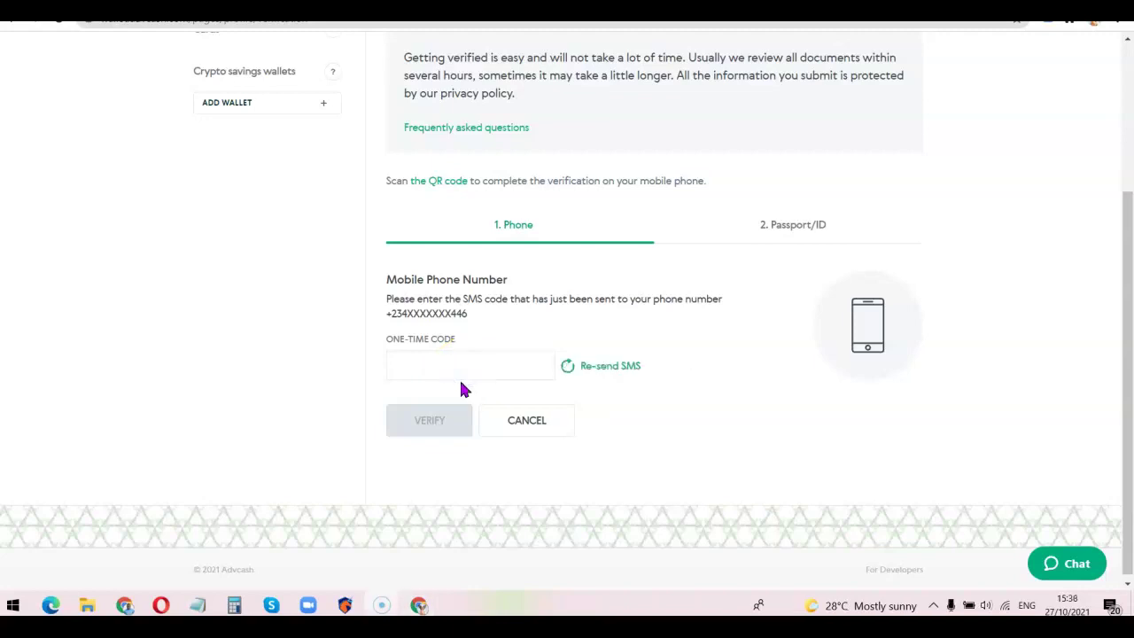
click(479, 354)
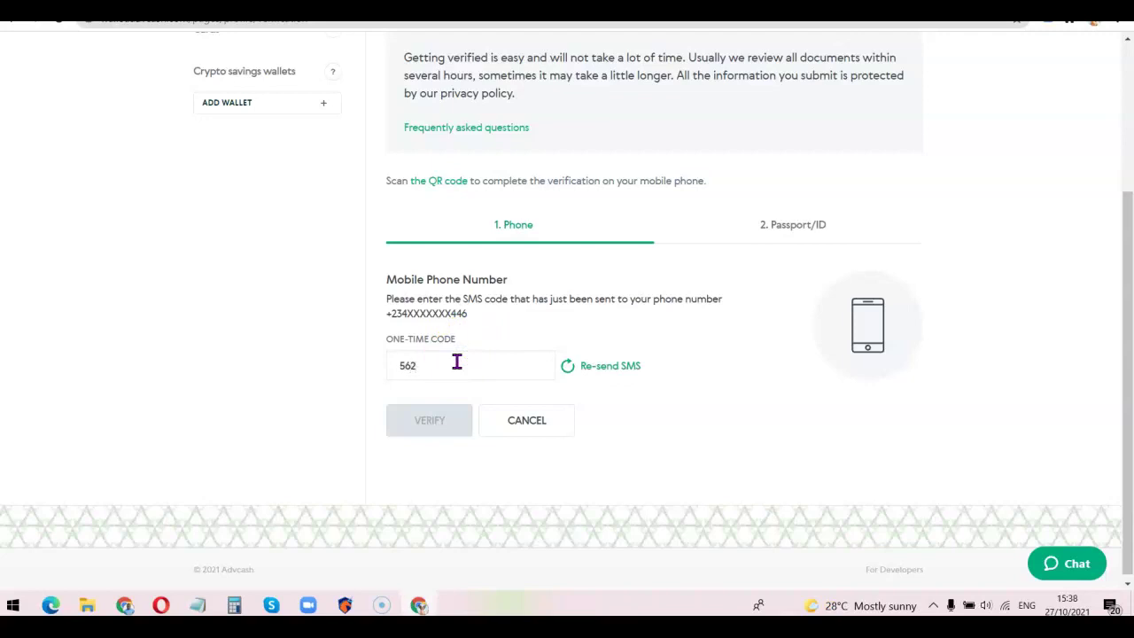
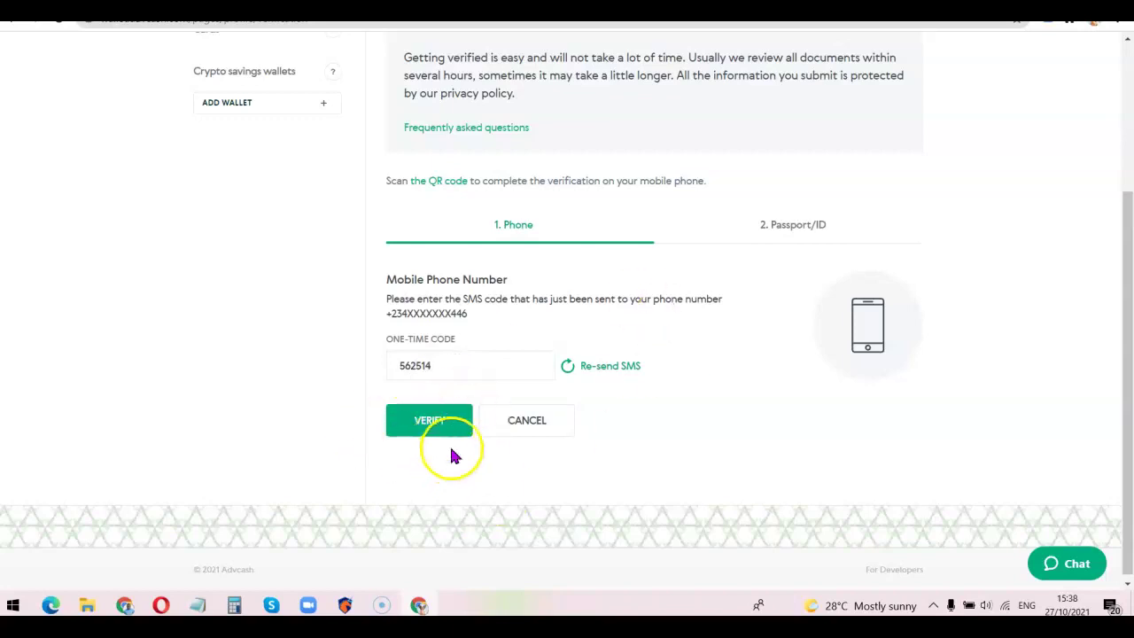
click(431, 419)
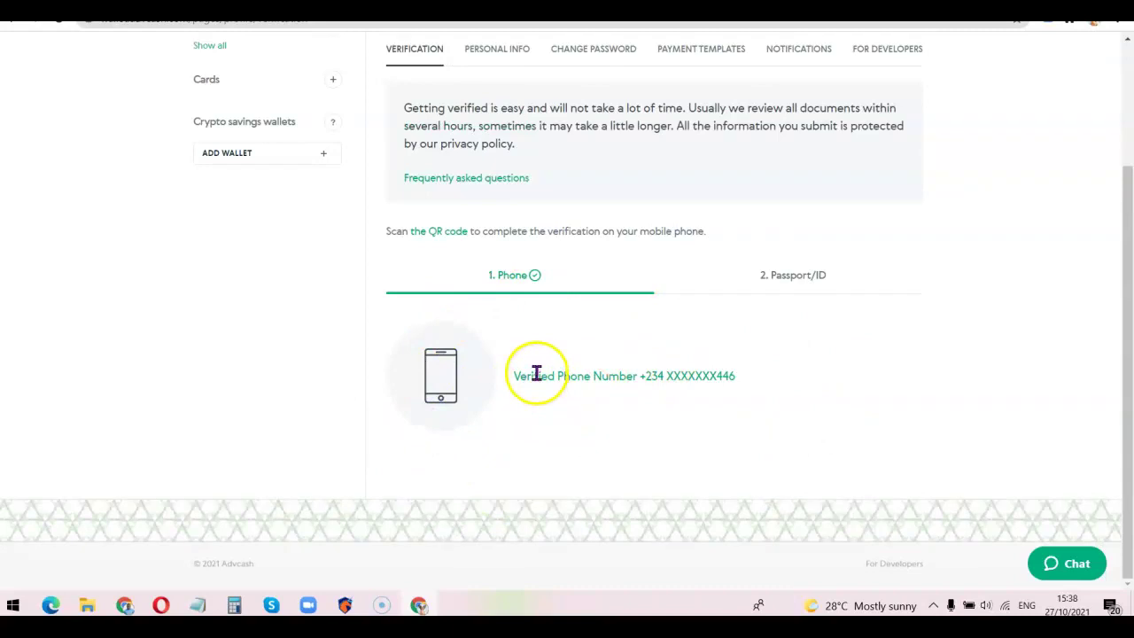
- Open the Passport/ID step and keep Nigeria as the country of citizenship
click(808, 287)
scroll(803, 283, down, 2)
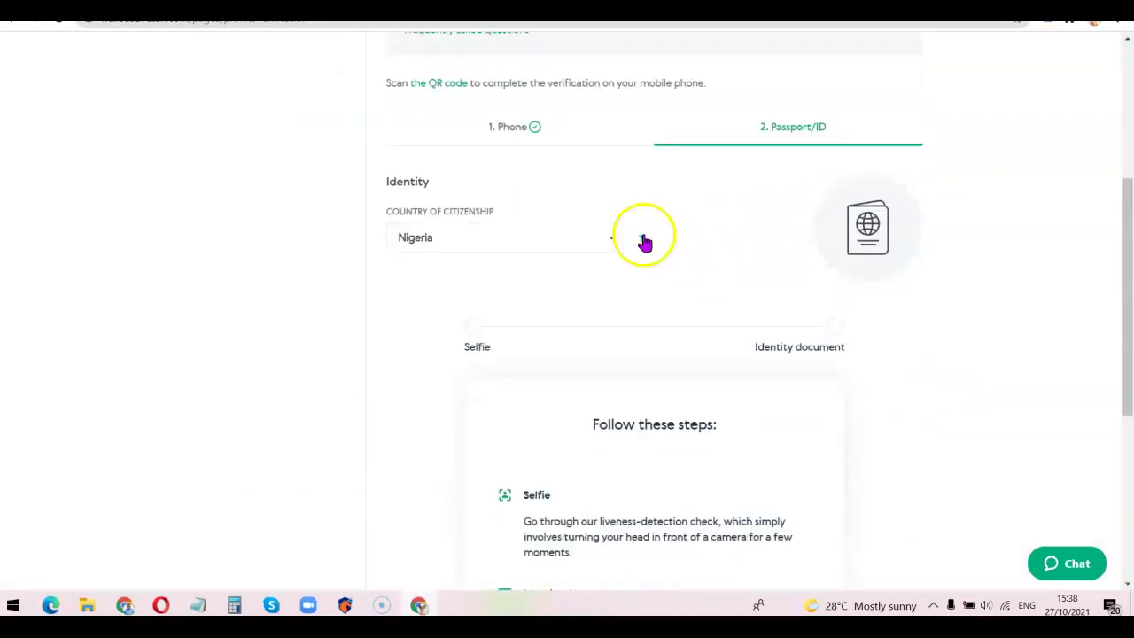
click(601, 249)
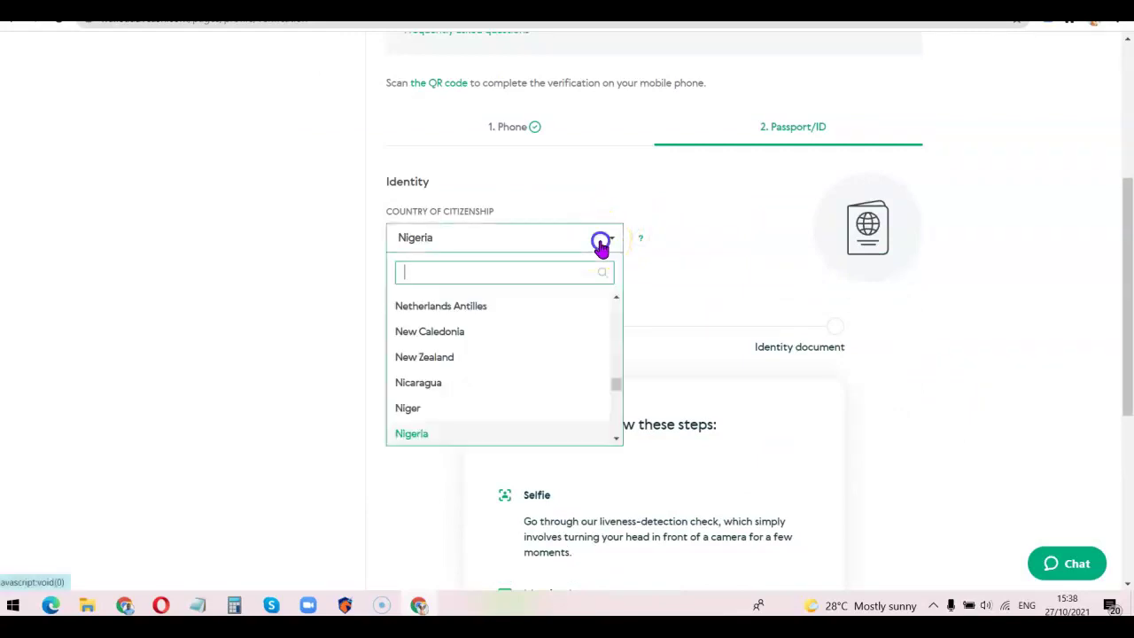
mouse_move(615, 382)
mouse_down()
mouse_move(616, 317)
mouse_move(610, 410)
mouse_move(610, 372)
mouse_up()
click(664, 273)
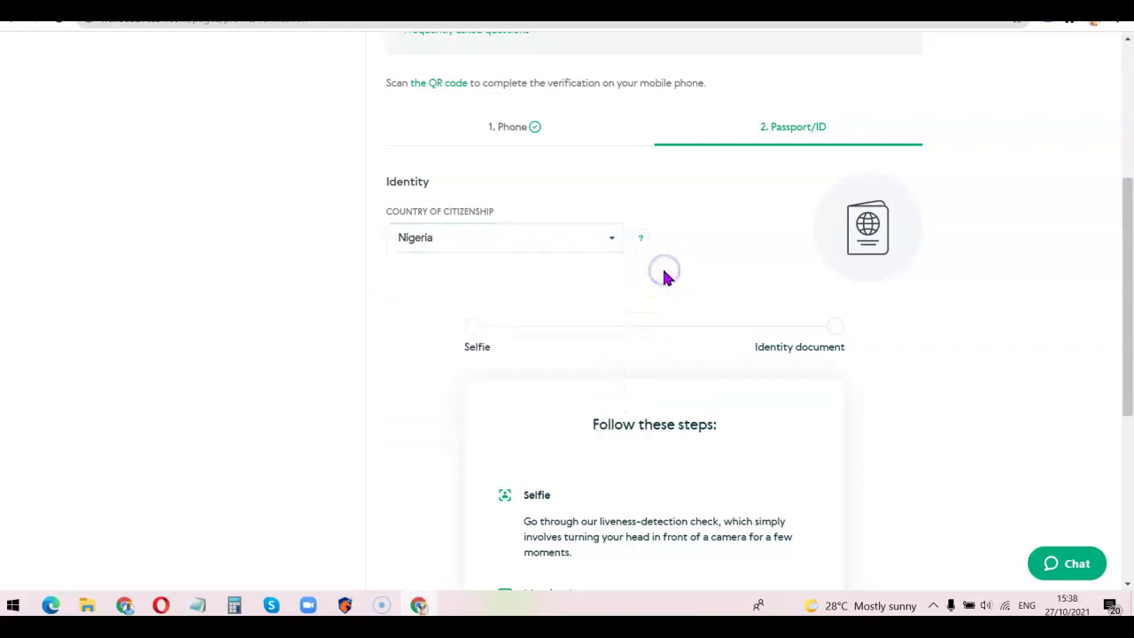
- Review the selfie and identity-document stages of the Passport/ID step
scroll(673, 257, down, 2)
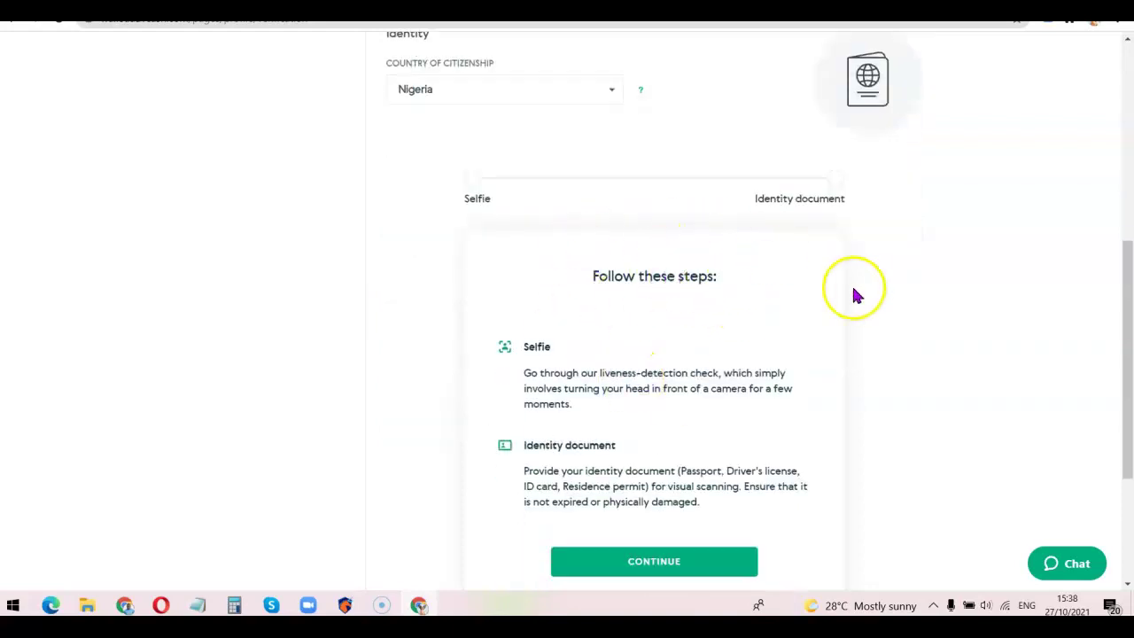
scroll(853, 299, down, 1)
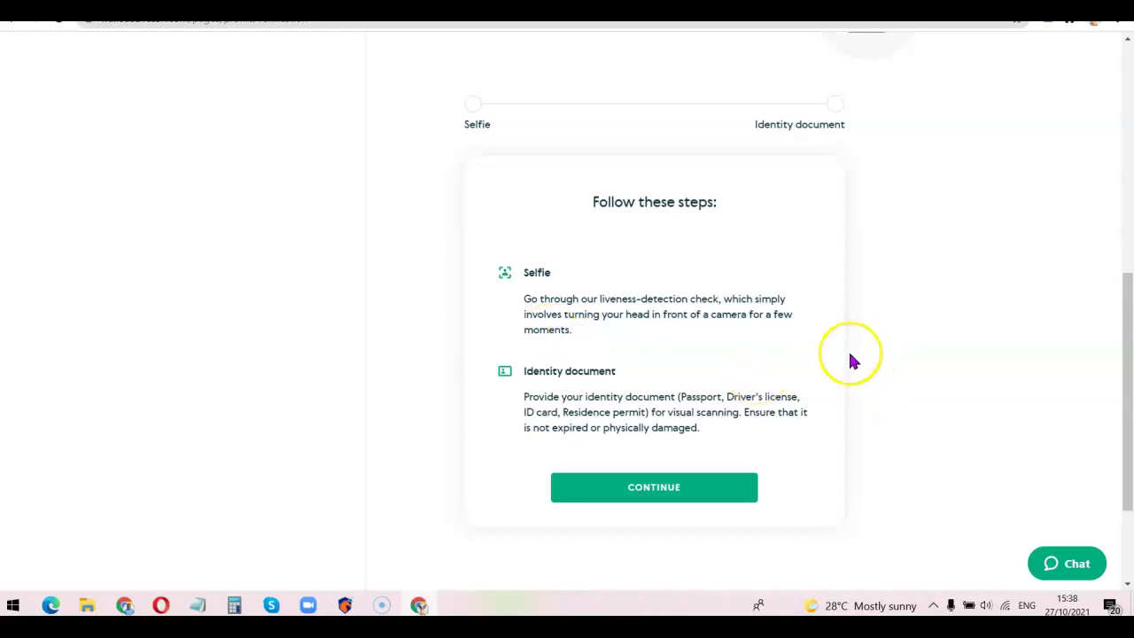
scroll(825, 352, up, 1)
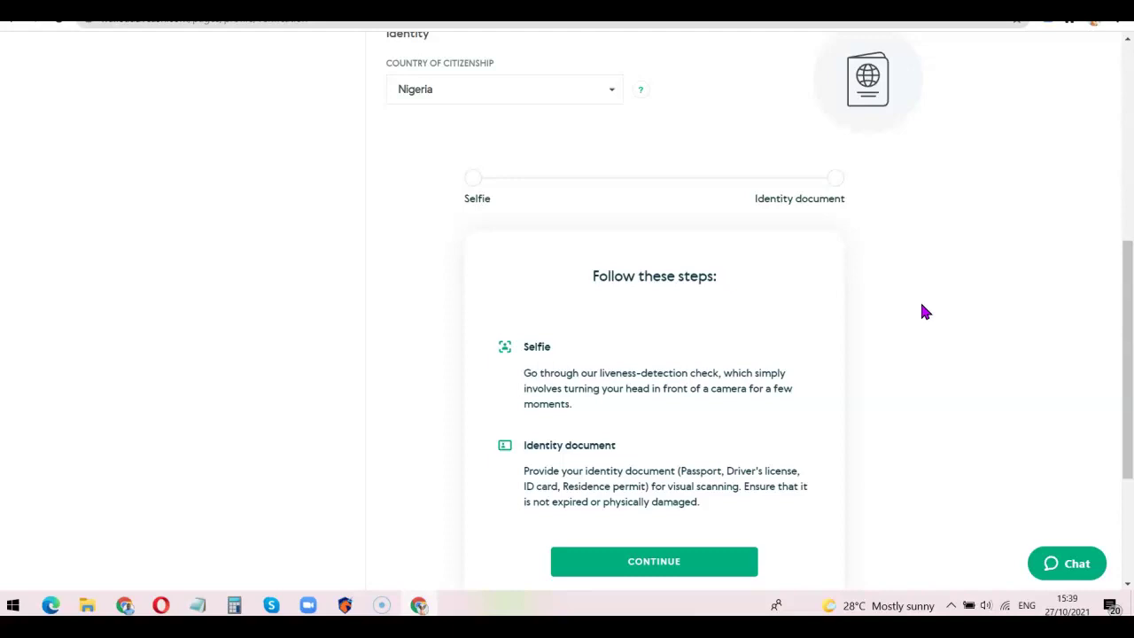
scroll(1022, 297, up, 2)
scroll(1021, 297, down, 3)
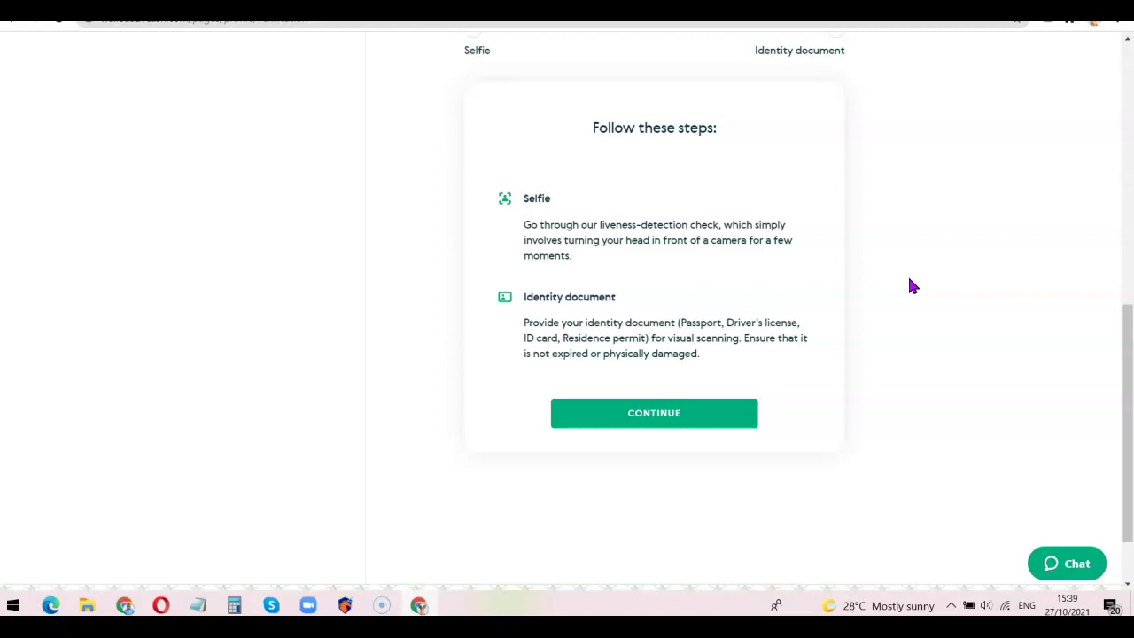
click(934, 261)
click(938, 352)
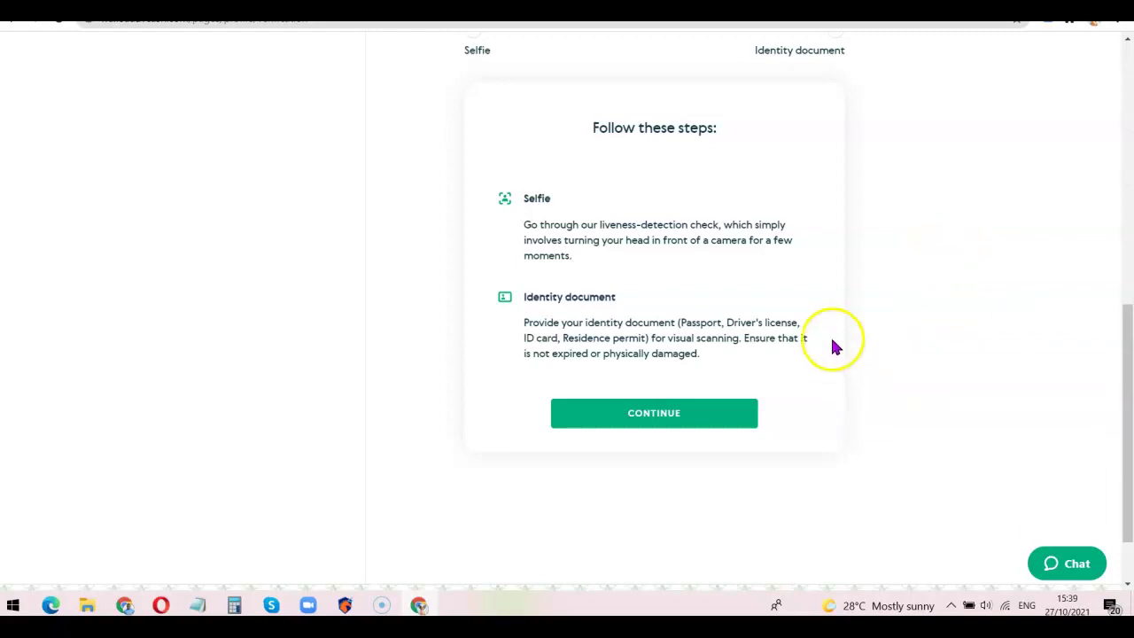
scroll(881, 322, up, 3)
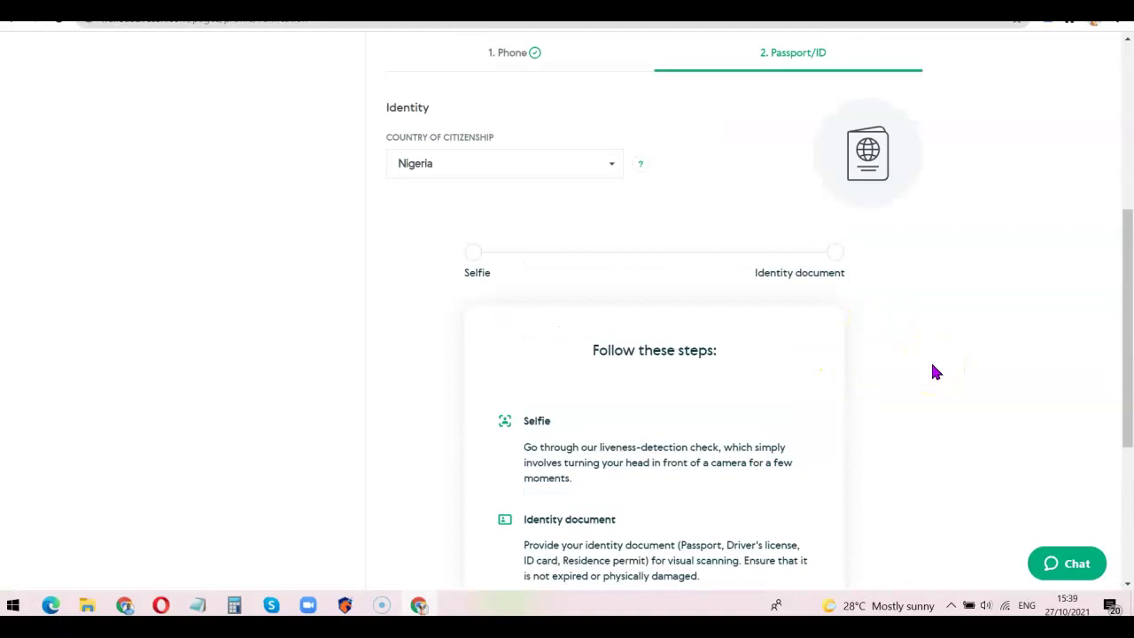
scroll(935, 371, up, 2)
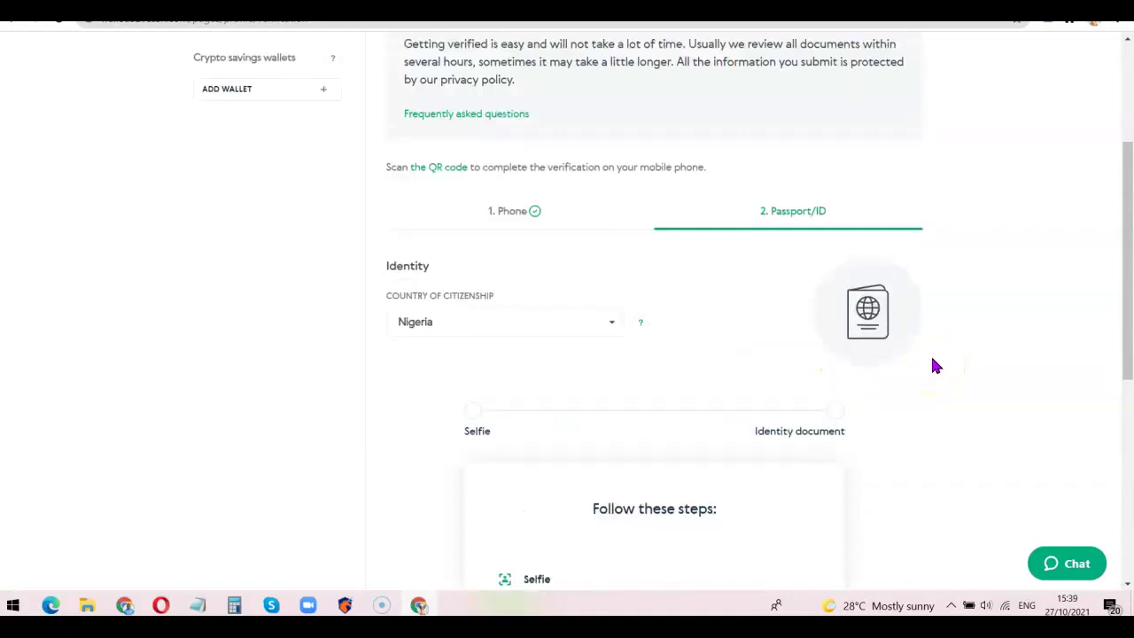
scroll(935, 368, up, 2)
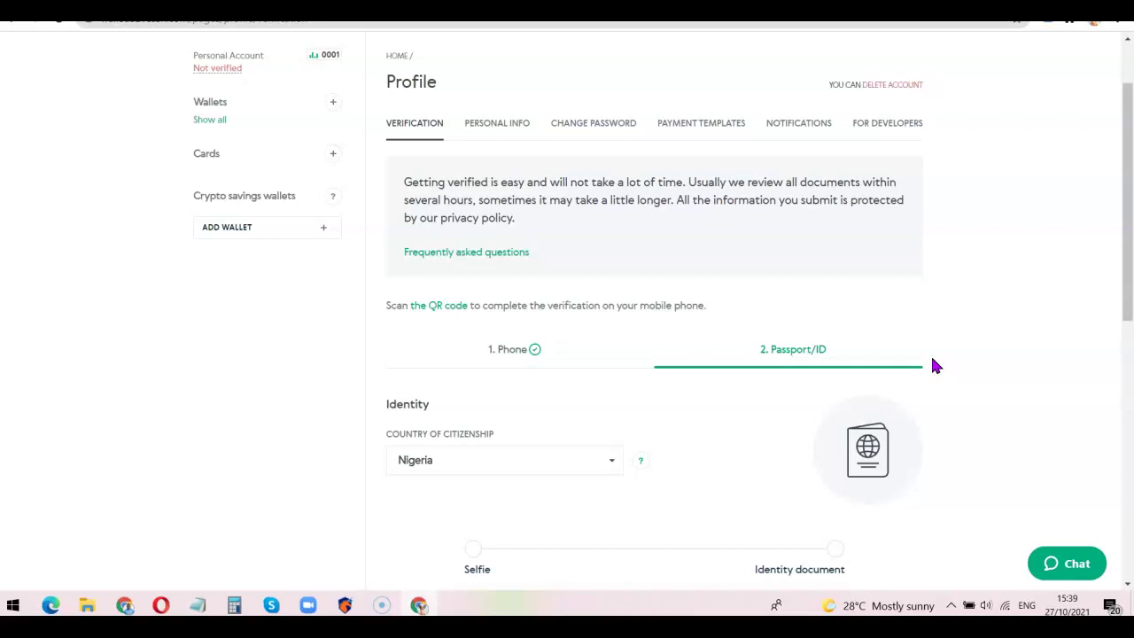
click(979, 328)
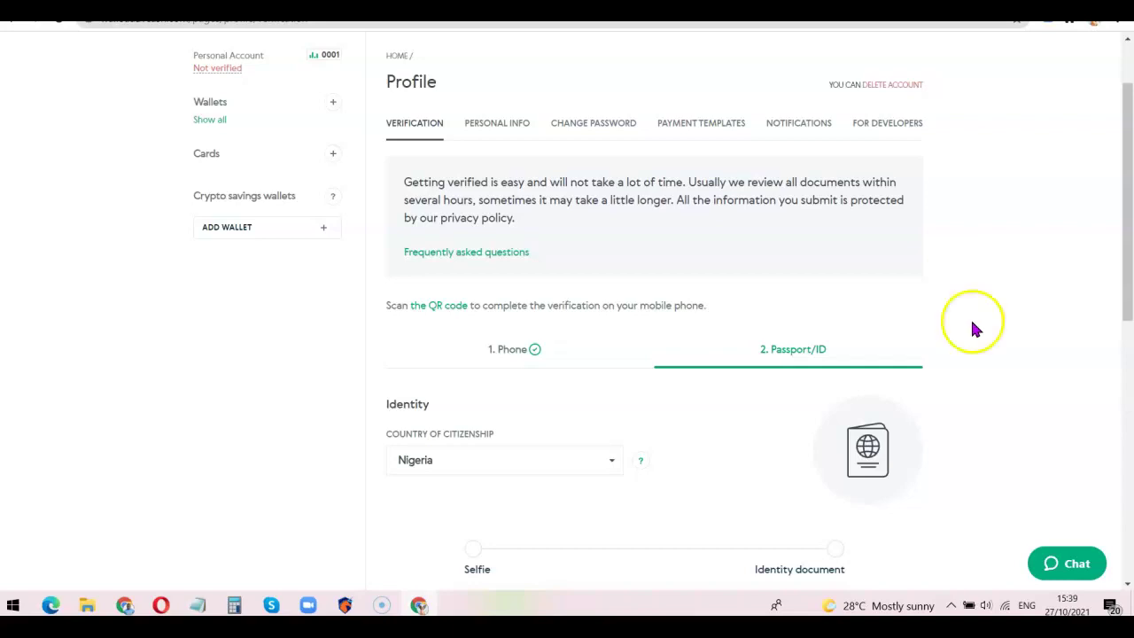